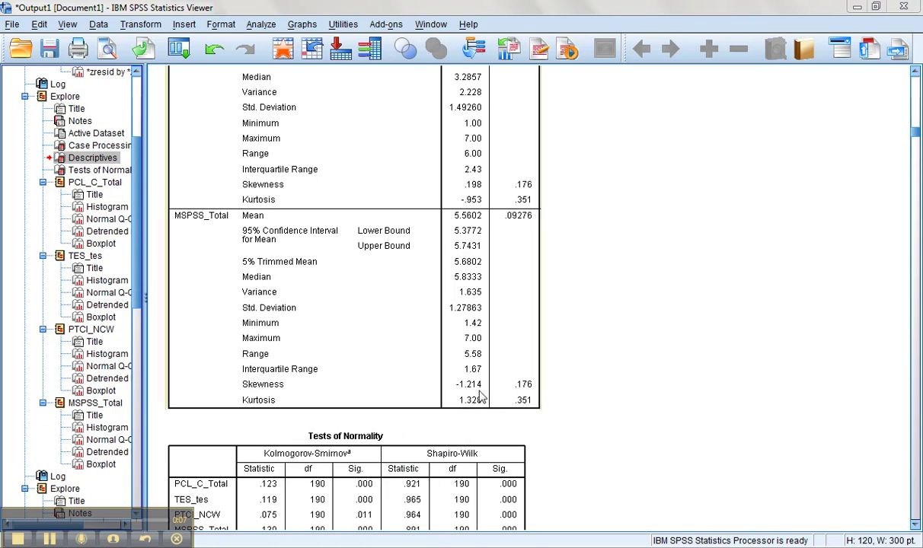
Review the left-skewed MSPSS_Total histogram (mean 5.56, SD 1.279, N = 190) and bring up the Transform menu
left_click(175, 251)
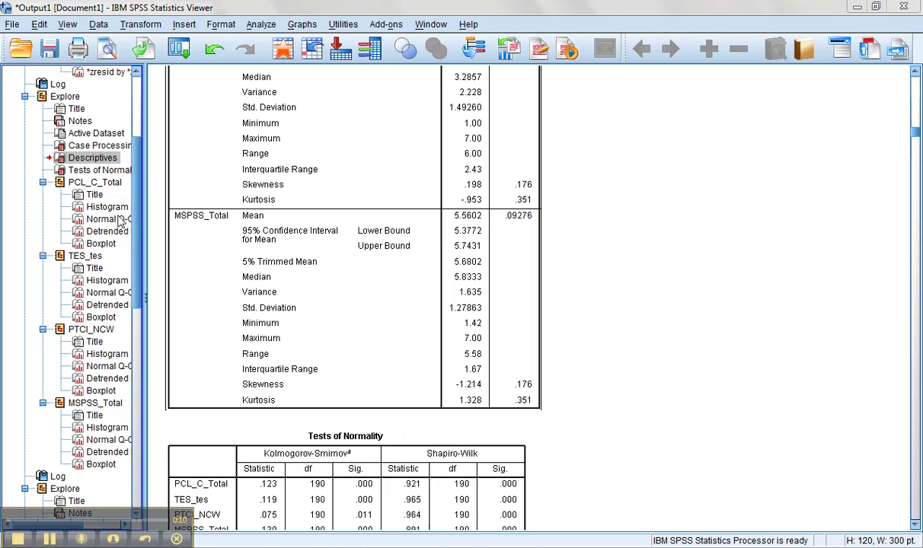
left_click(116, 431)
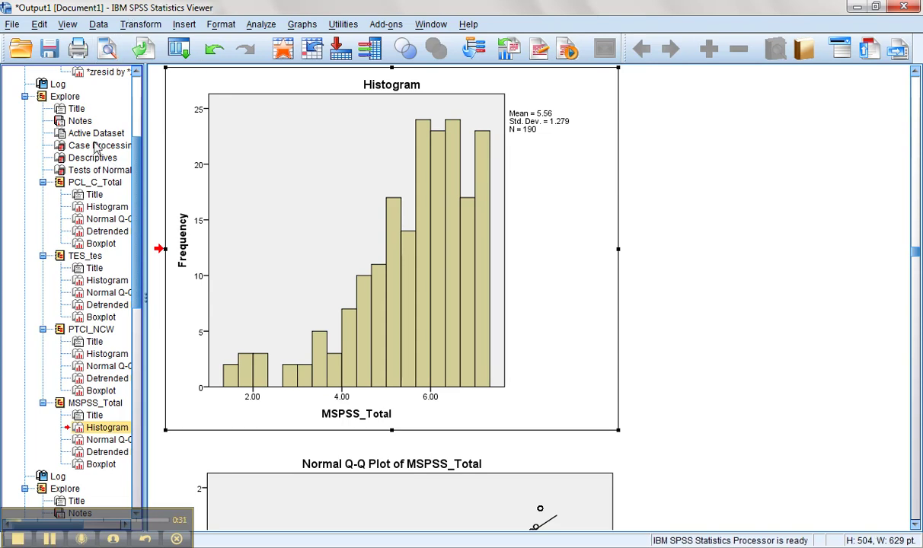
left_click(135, 25)
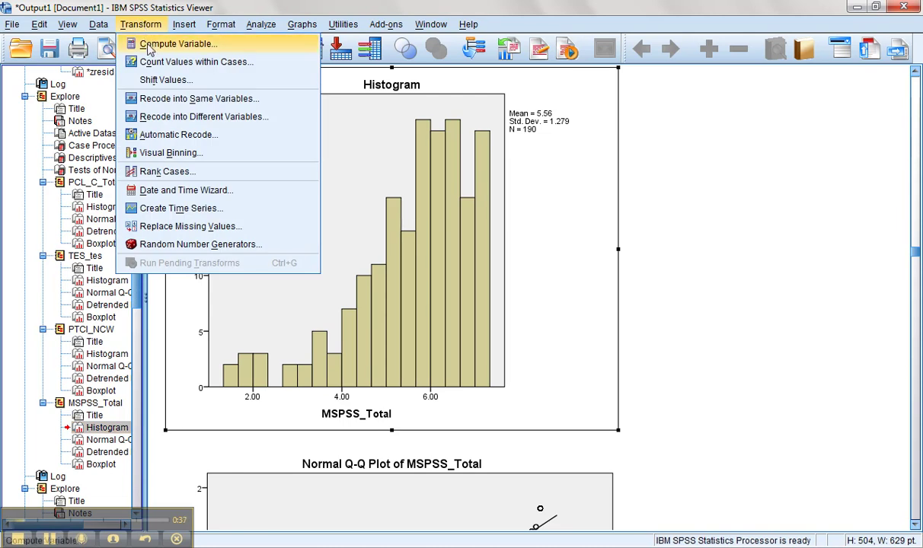
Reset Compute Variable, clearing the old TES_Lg10 computation, and name the target MSPSS_R_Sq
left_click(175, 43)
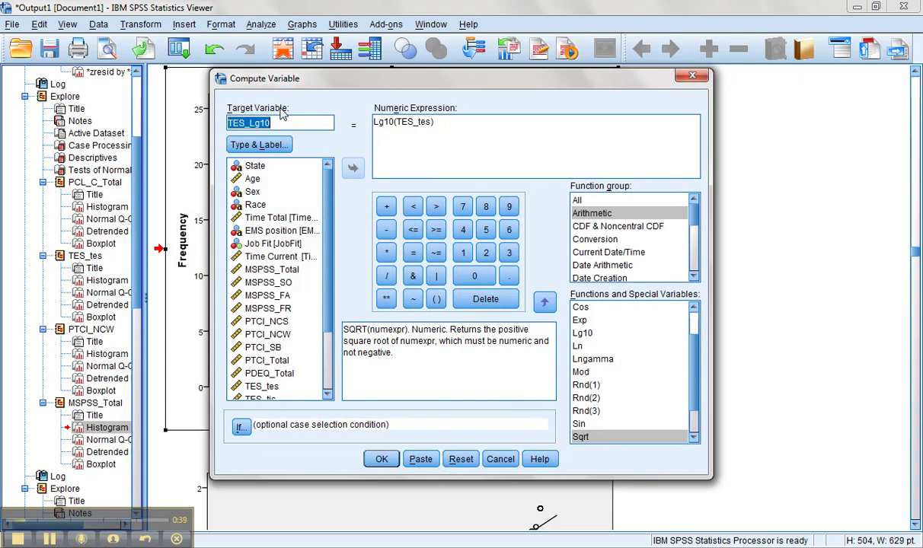
left_click(457, 456)
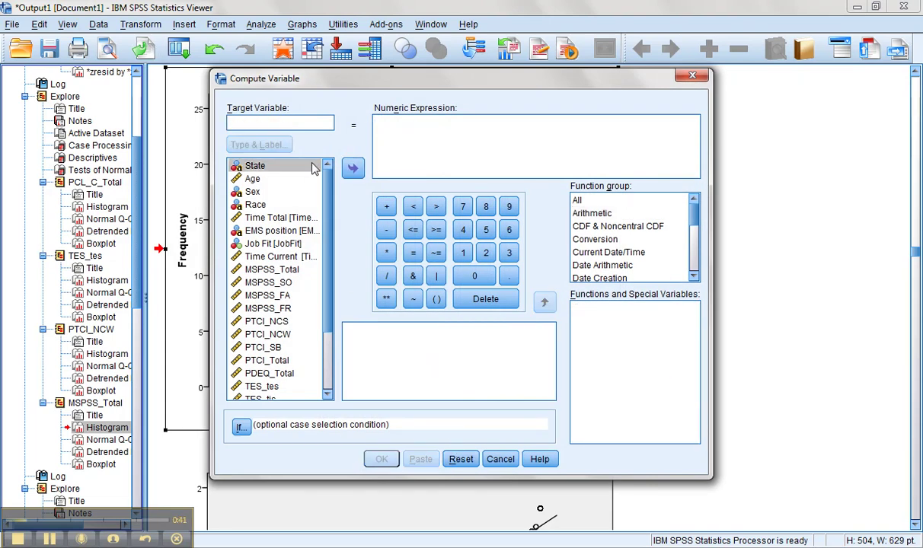
left_click(300, 122)
type("MS")
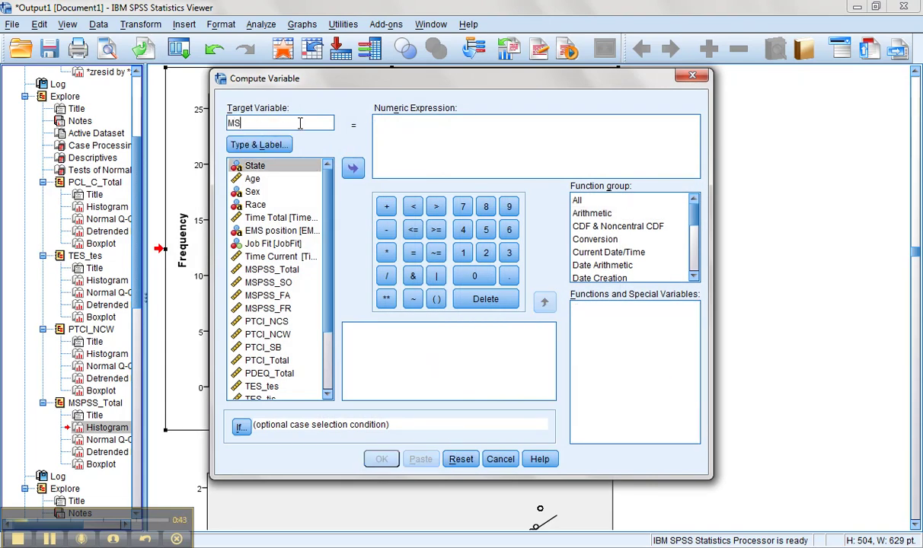
type("PSS_R_Sq")
scroll(328, 176, "down", 2)
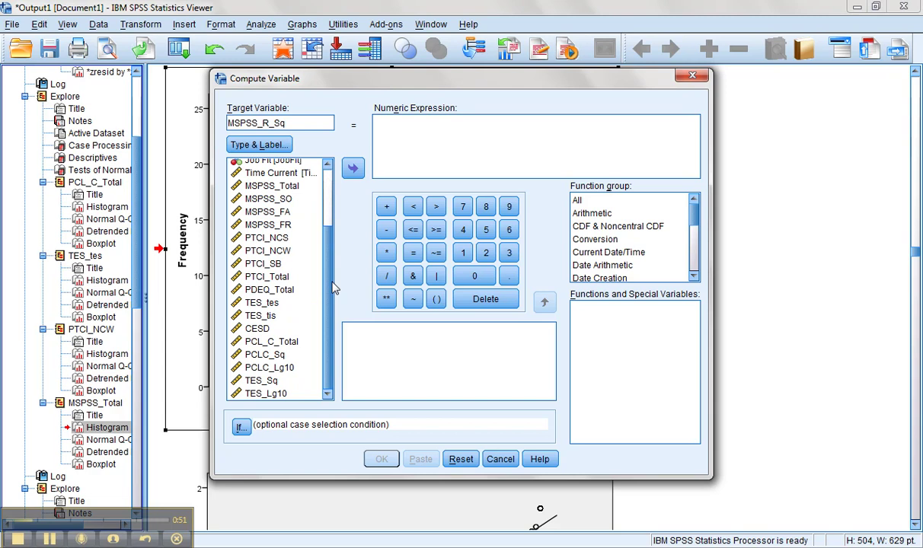
Insert the Sqrt arithmetic function into the numeric expression
left_click(427, 114)
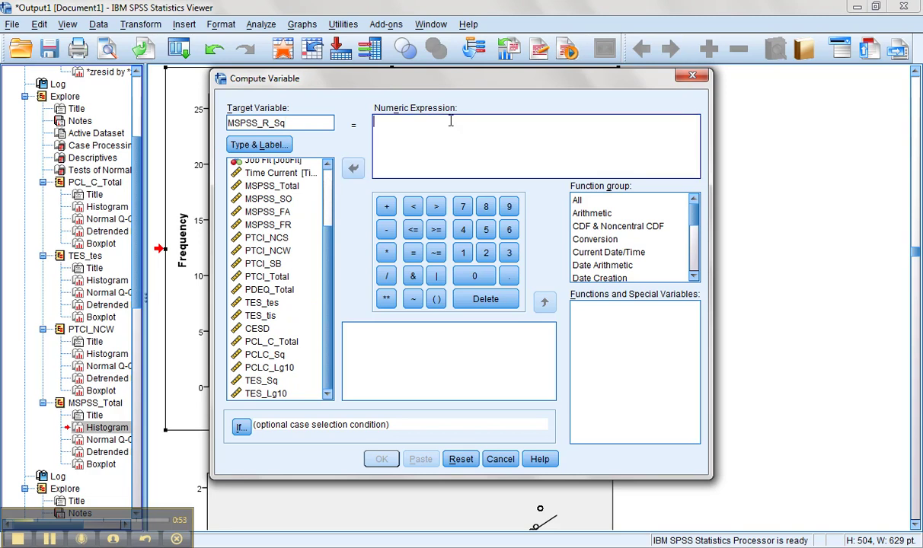
left_click(602, 214)
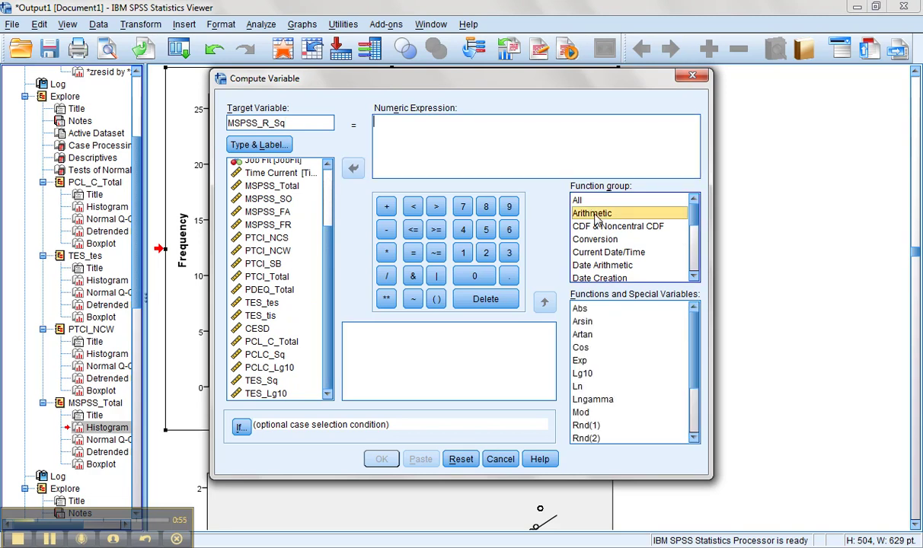
scroll(693, 329, "down", 2)
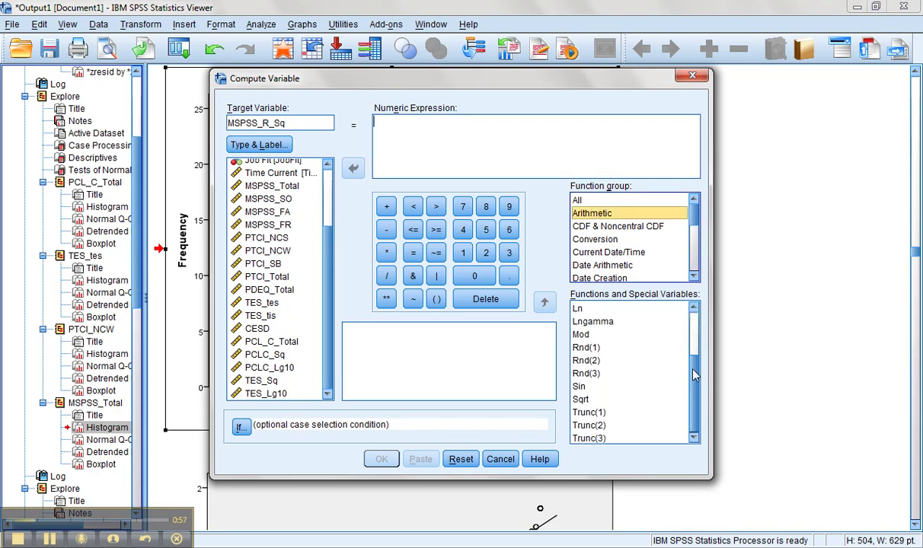
double_click(581, 398)
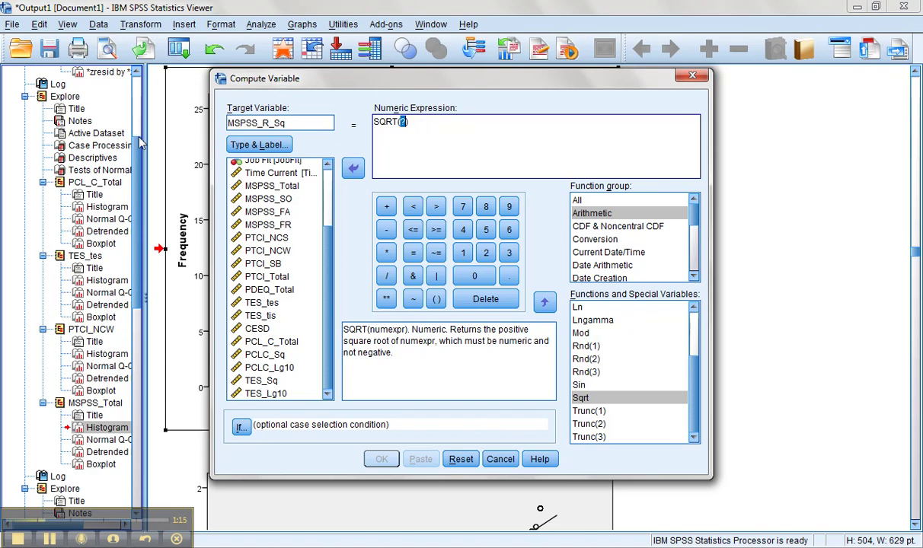
Check MSPSS_Total's descriptives (maximum 7.00) beside the Compute dialog, leaving SQRT() with empty parentheses
left_click(105, 164)
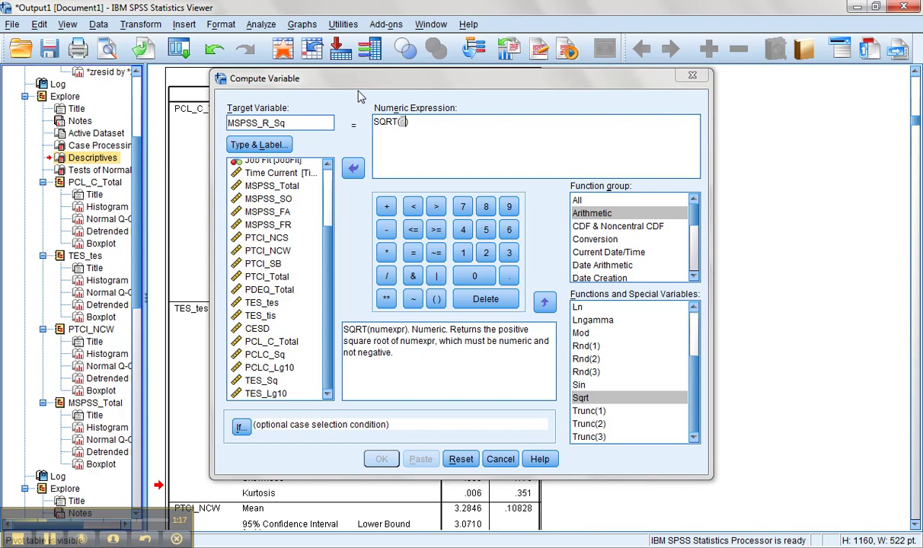
left_click_drag(359, 79, 460, 98)
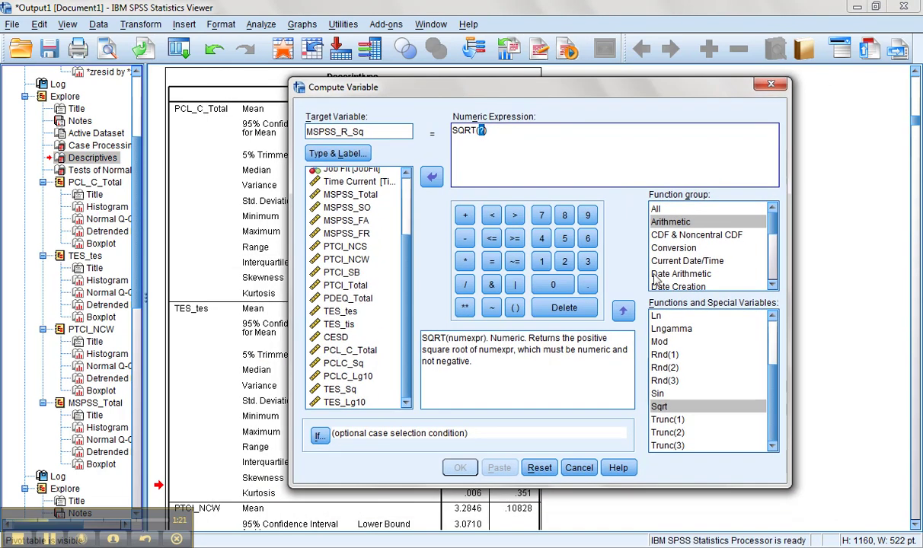
mouse_move(918, 122)
left_mouse_down()
mouse_move(917, 139)
mouse_move(917, 131)
left_mouse_up()
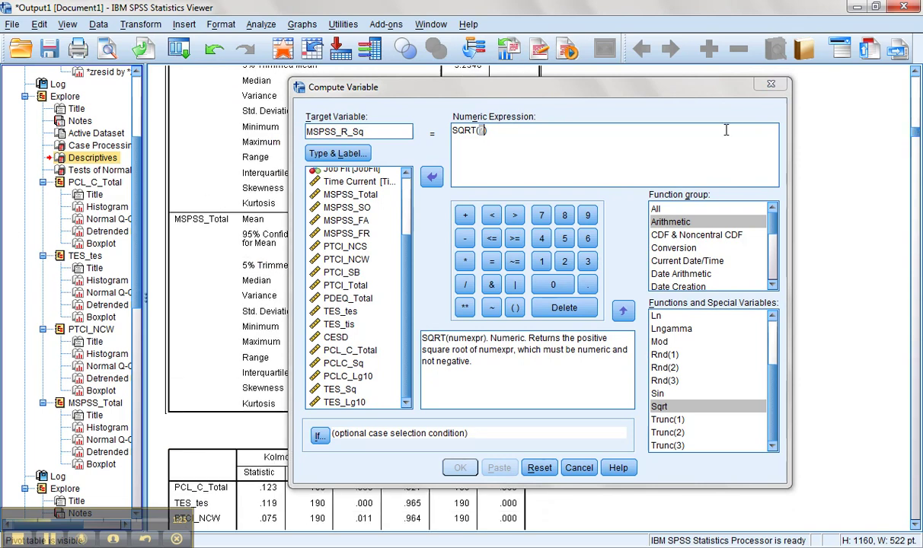
left_click_drag(685, 92, 560, 367)
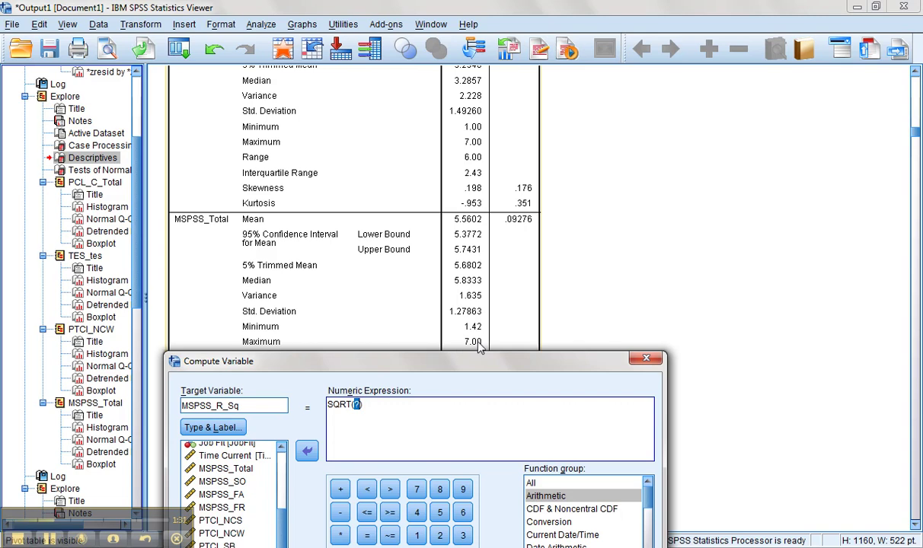
left_click_drag(480, 366, 521, 134)
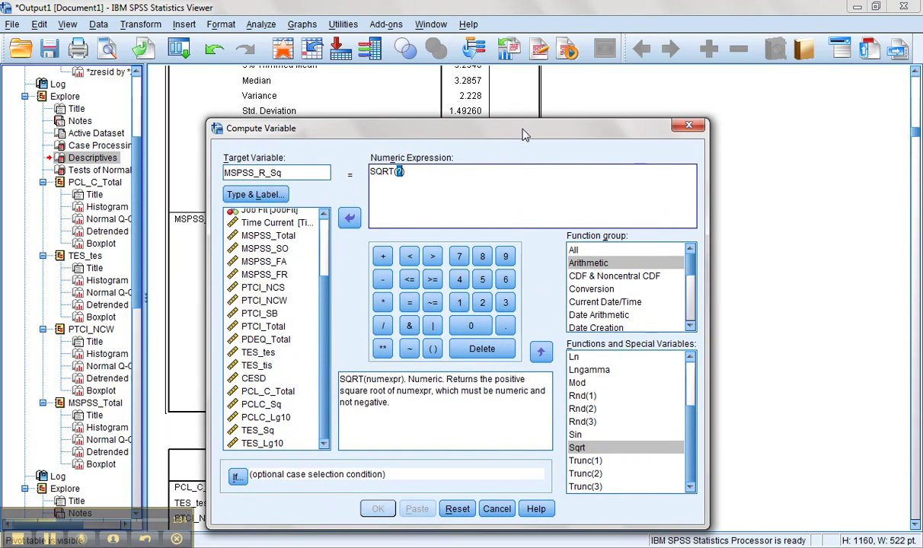
left_click(404, 174)
Complete the expression as SQRT(8-MSPSS_Total) and compute MSPSS_R_Sq
double_click(402, 172)
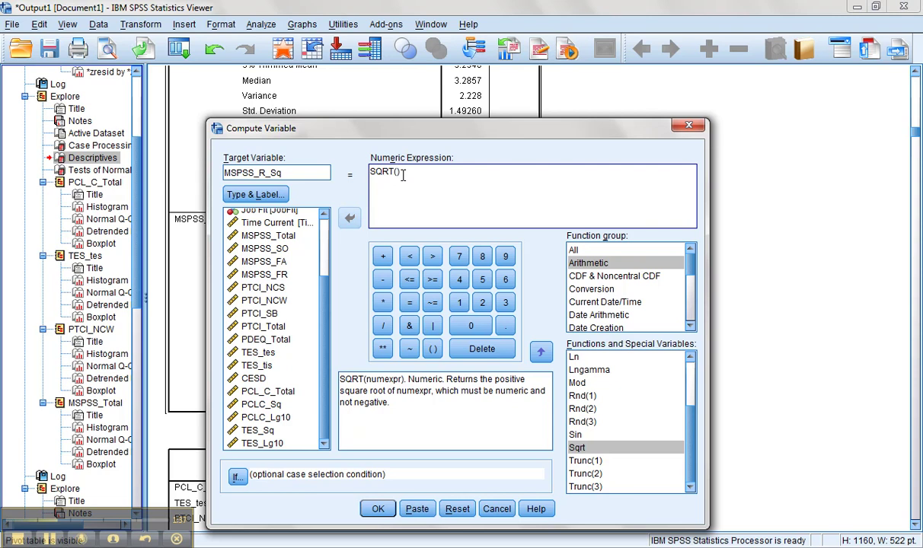
type("8-")
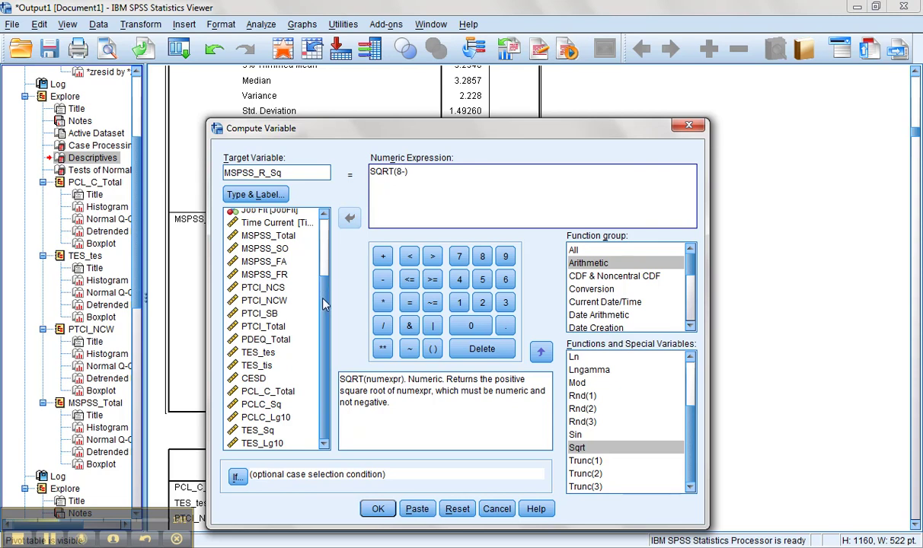
left_click(286, 239)
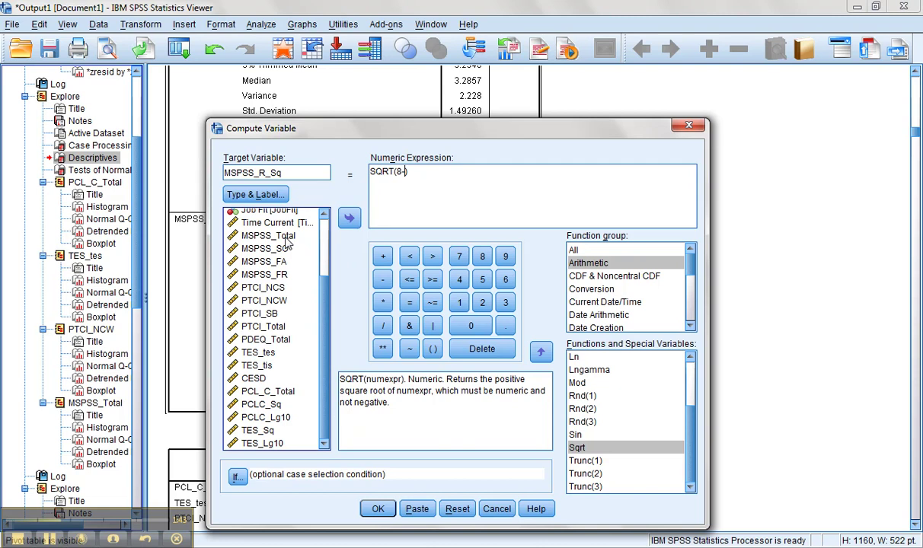
double_click(286, 238)
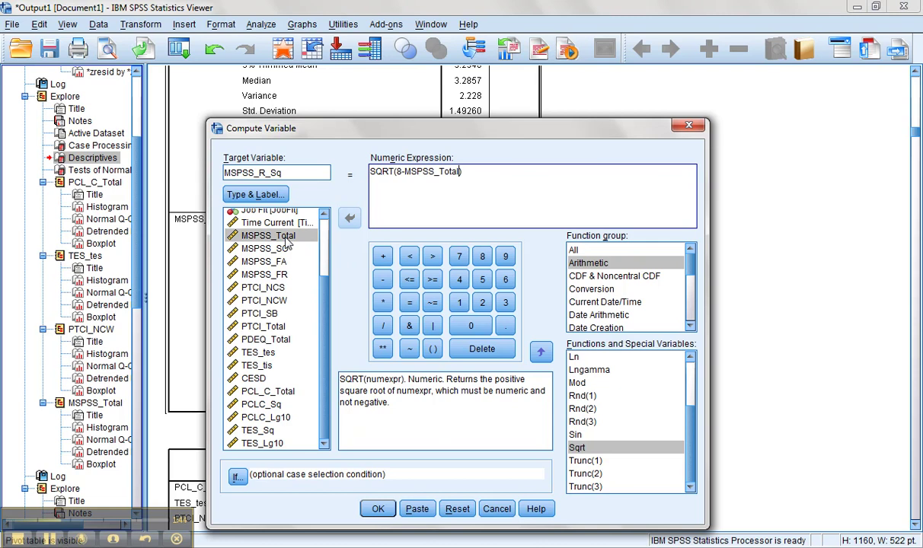
left_click(385, 513)
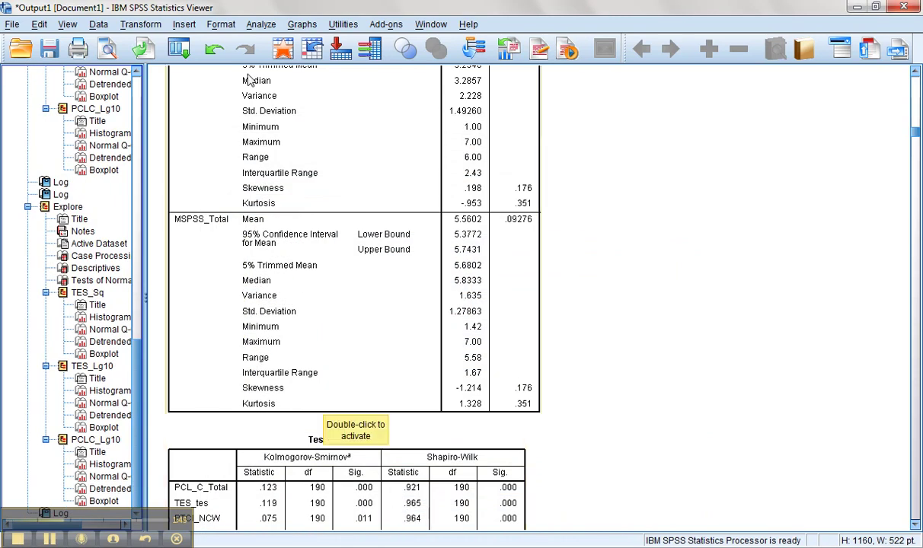
Compute MSPSS_R_Lg10 as Lg10(8-MSPSS_Total), reusing the previous computation with SQRT replaced
scroll(183, 234, "up", 10)
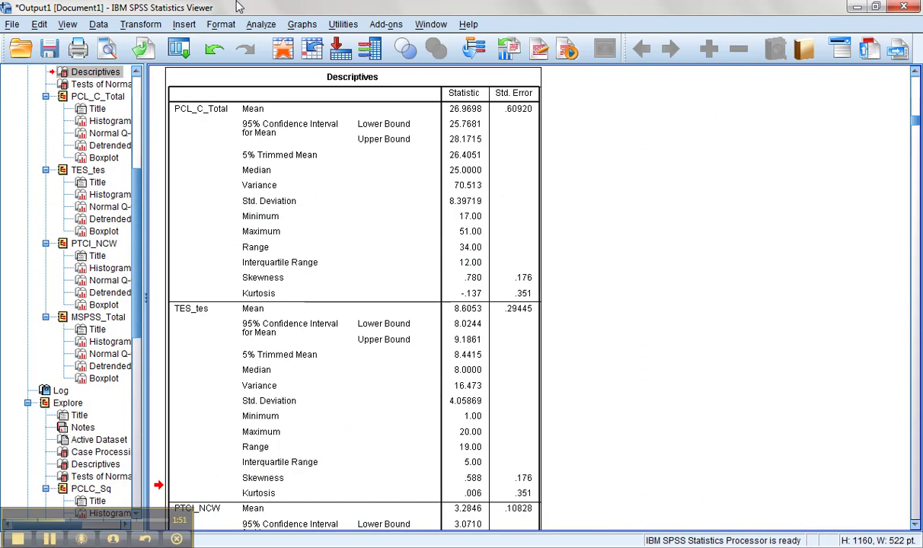
left_click(141, 25)
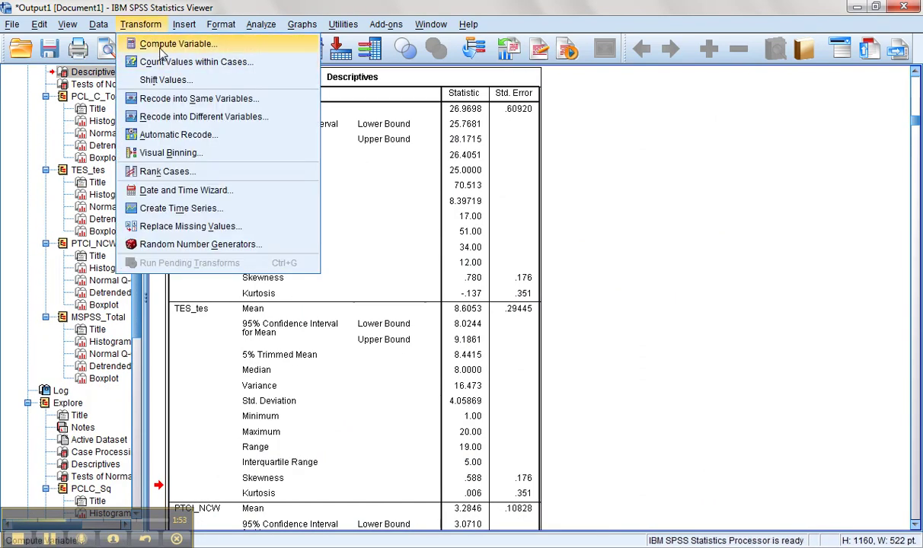
left_click(163, 43)
left_click(293, 123)
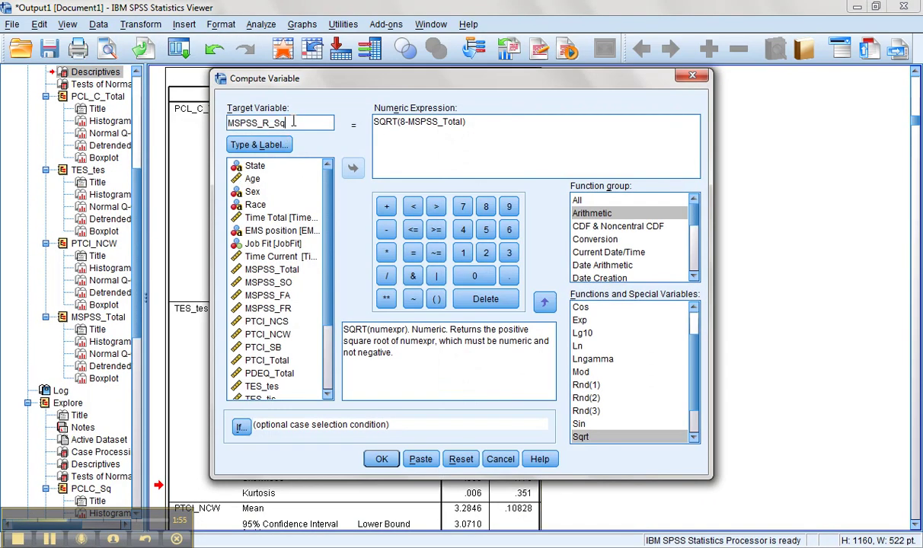
key("BackSpace")
key("BackSpace")
type("Lg10")
left_click(375, 122)
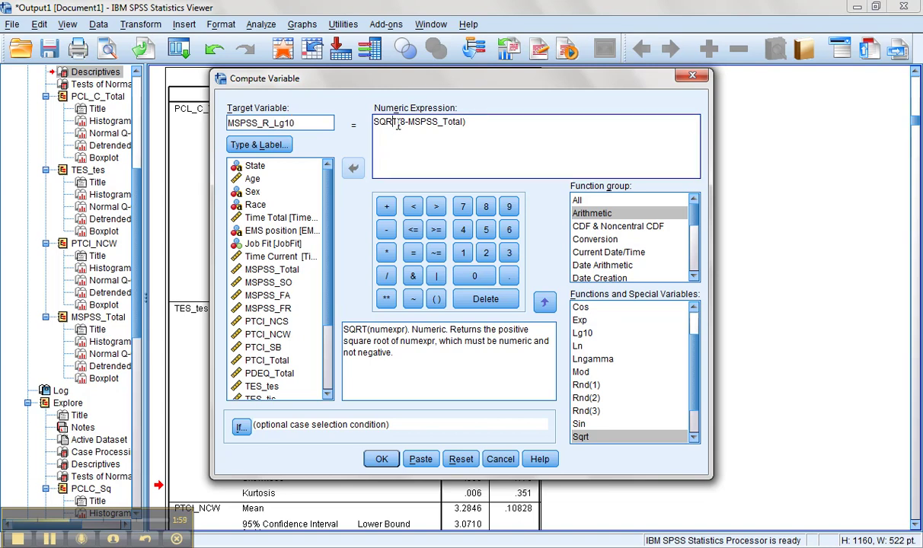
left_click(396, 122)
key("BackSpace")
key("BackSpace")
key("BackSpace")
key("BackSpace")
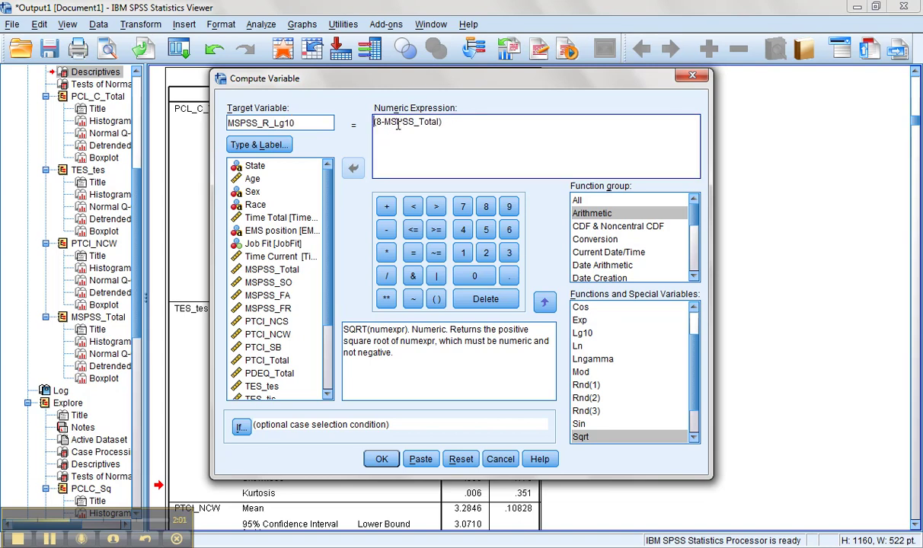
type("Lg10")
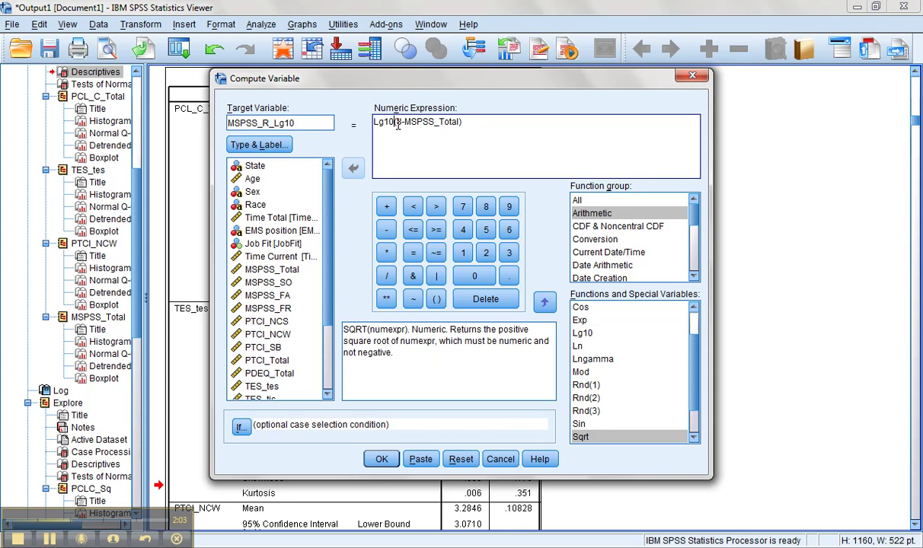
left_click(383, 460)
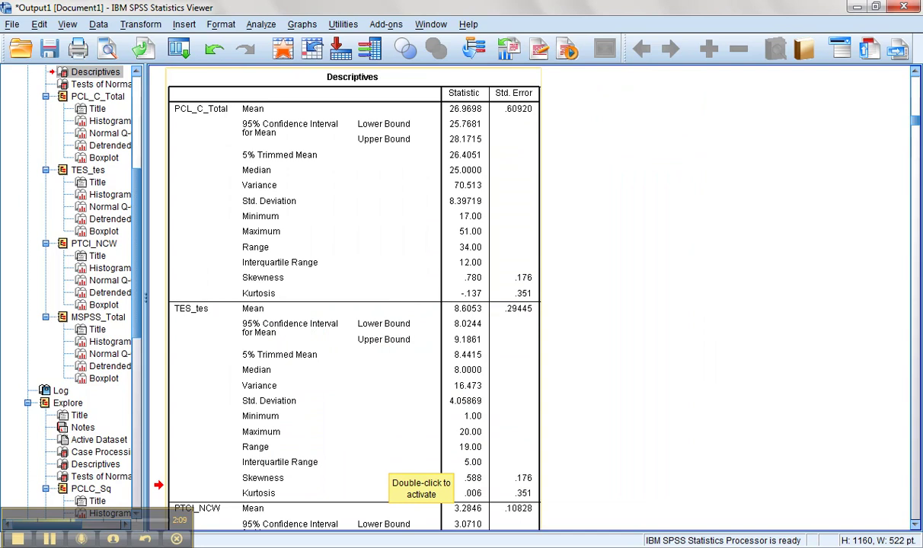
Run Explore on MSPSS_R_Sq and MSPSS_R_Lg10, giving skewness .658 and .153
left_click(260, 25)
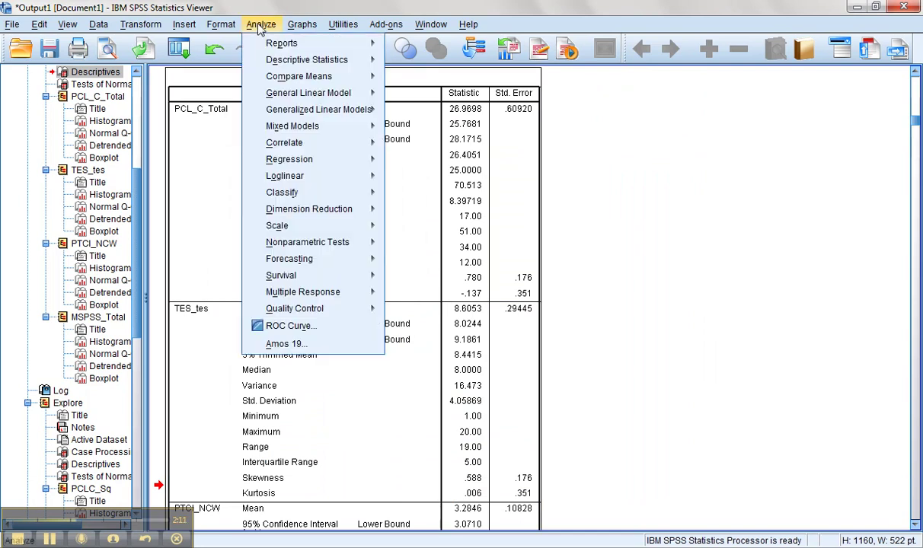
mouse_move(270, 62)
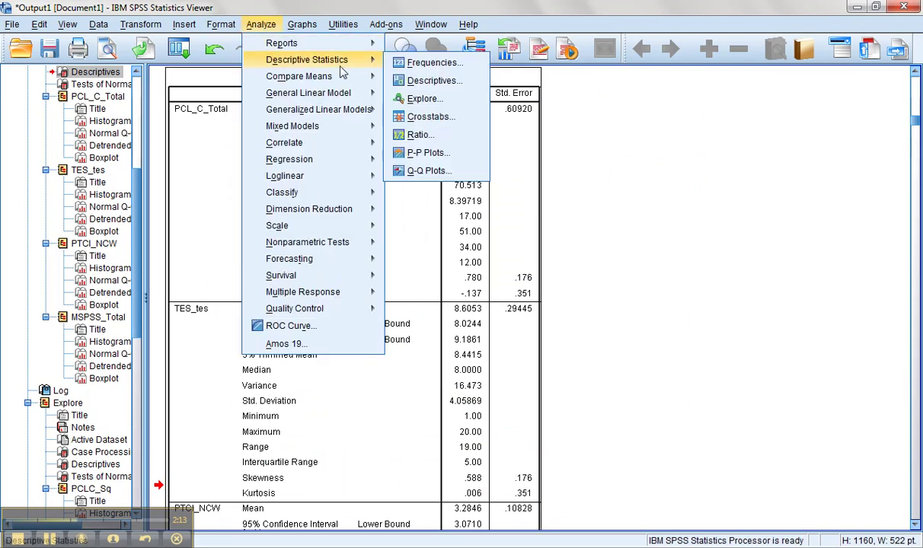
left_click(415, 105)
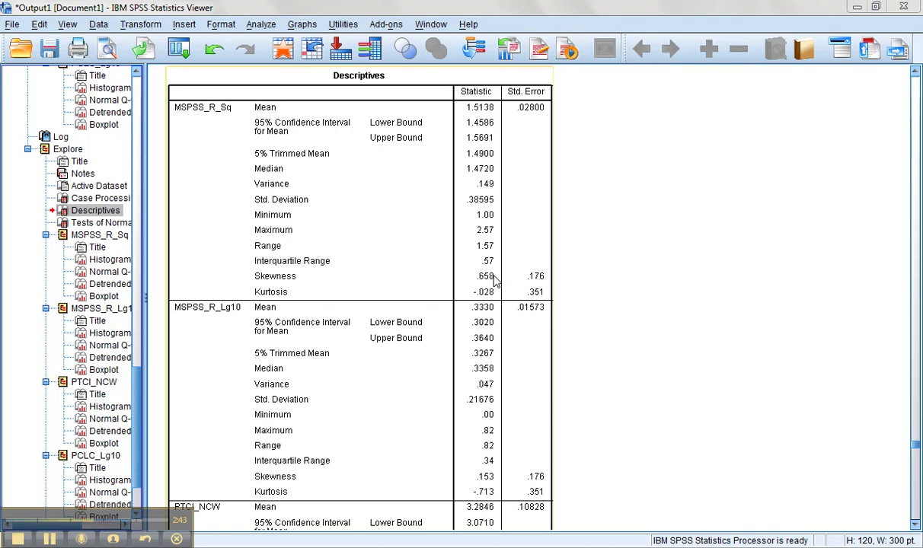
Scroll the Descriptives table to PCLC_Lg10 (skewness .310, kurtosis -.946) and PTCI_NCW (skewness .198)
left_click(495, 280)
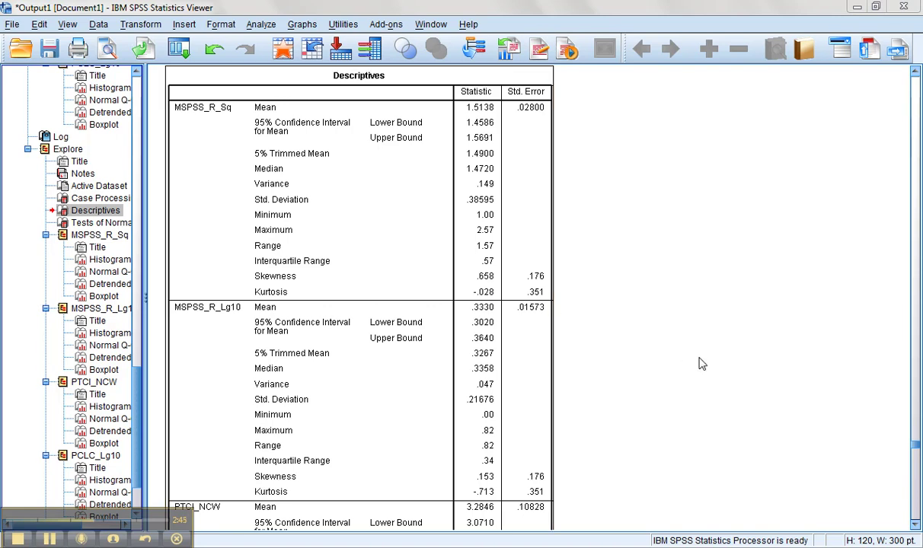
left_click(915, 528)
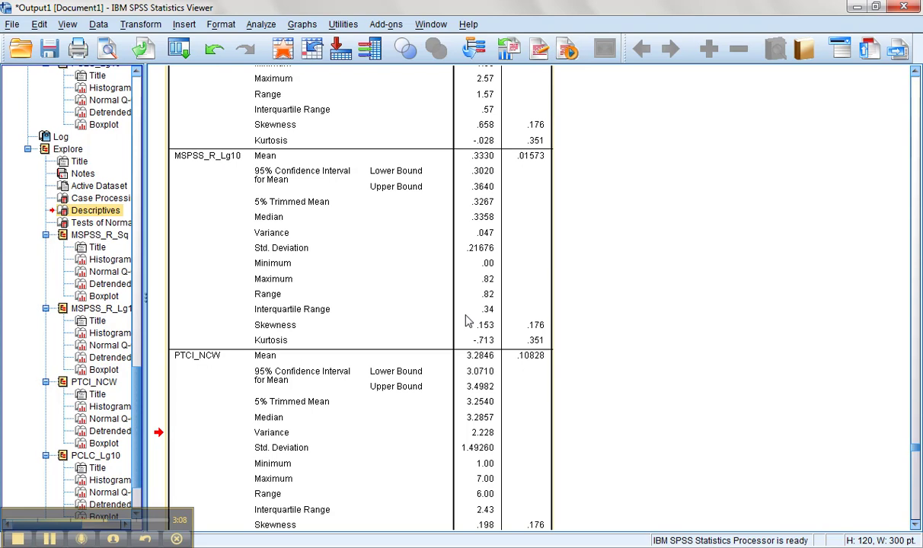
left_click(760, 477)
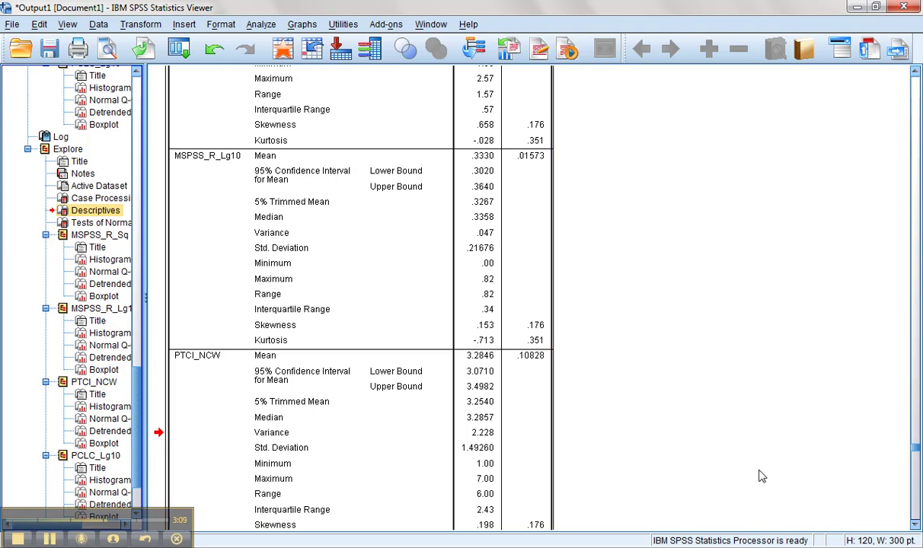
left_click(916, 526)
left_click(915, 526)
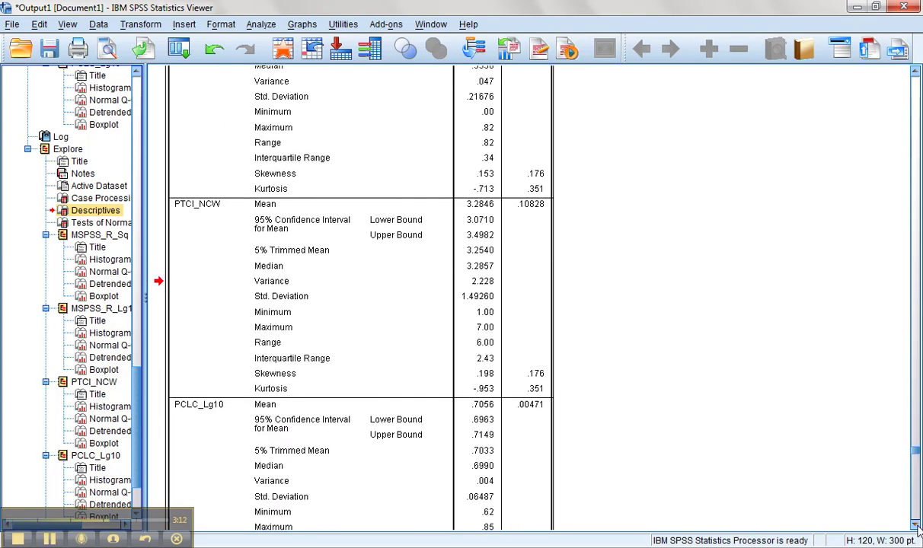
left_click(915, 527)
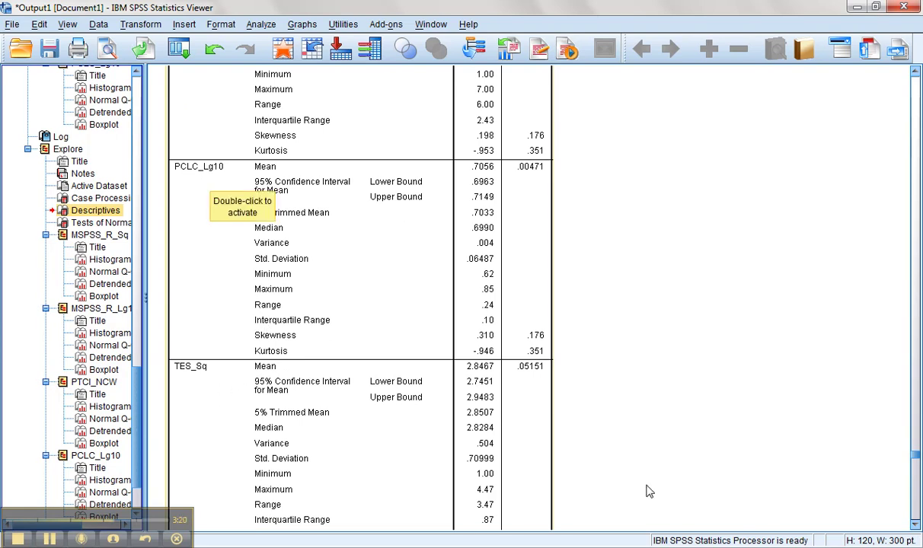
left_click_drag(916, 528, 916, 528)
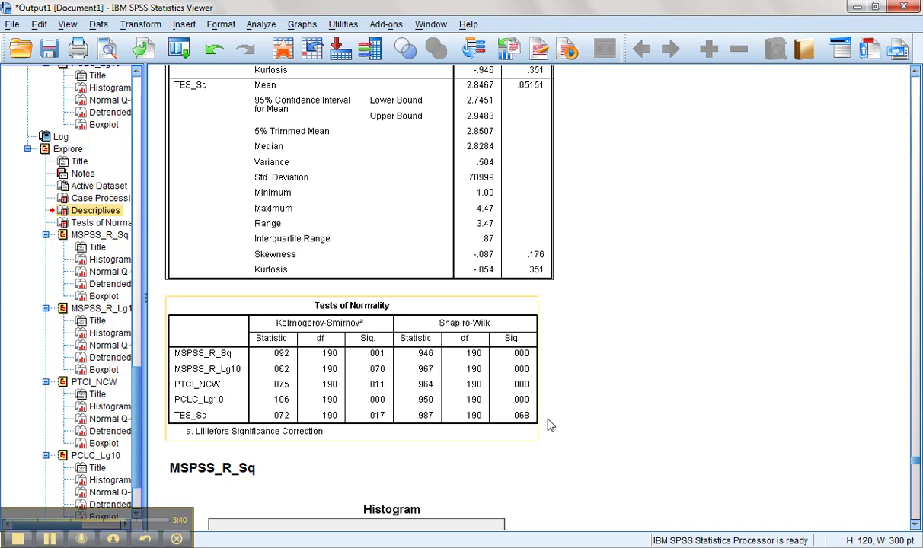
left_click_drag(917, 467, 917, 457)
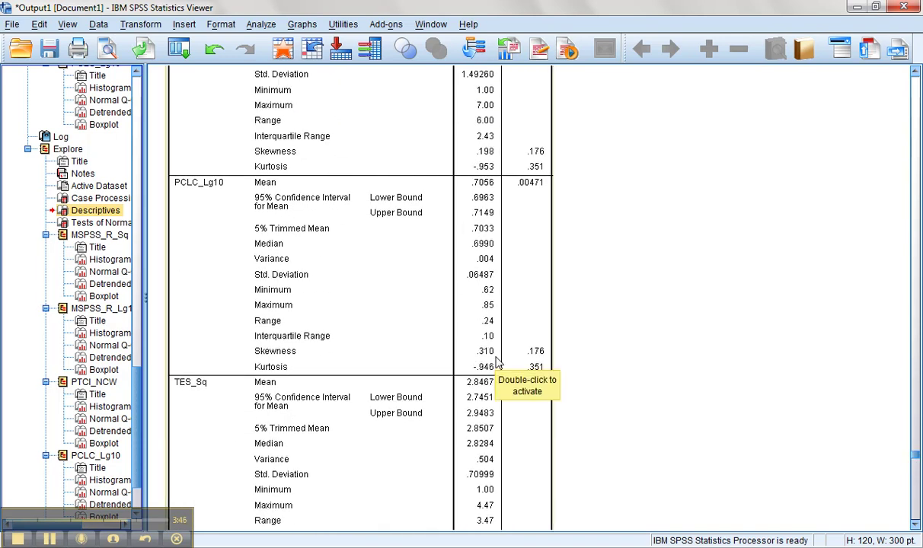
Start a Descriptives analysis with Save standardized values as variables ticked
left_click(51, 539)
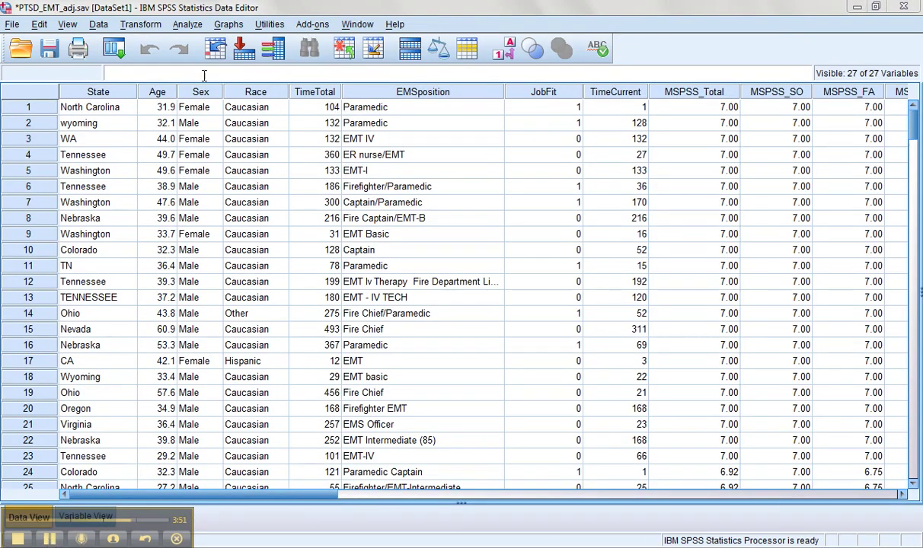
left_click(190, 25)
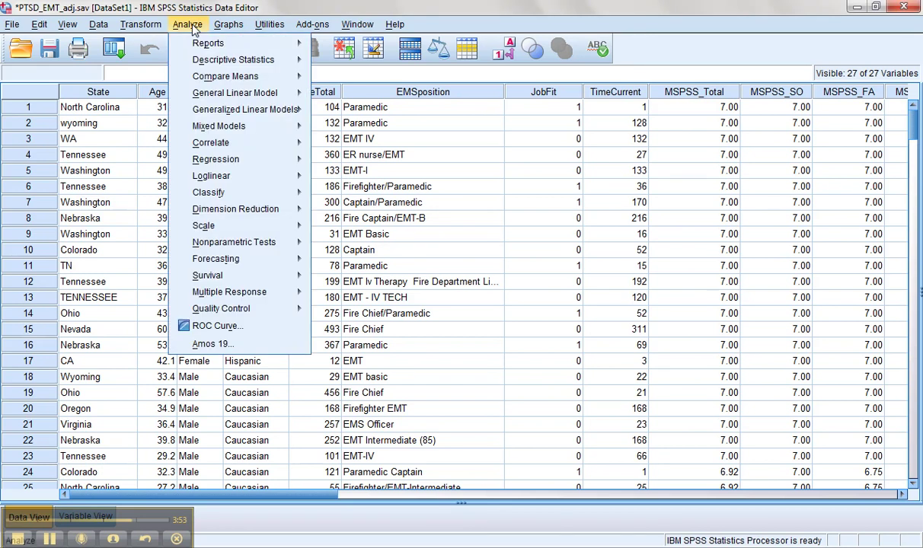
mouse_move(201, 64)
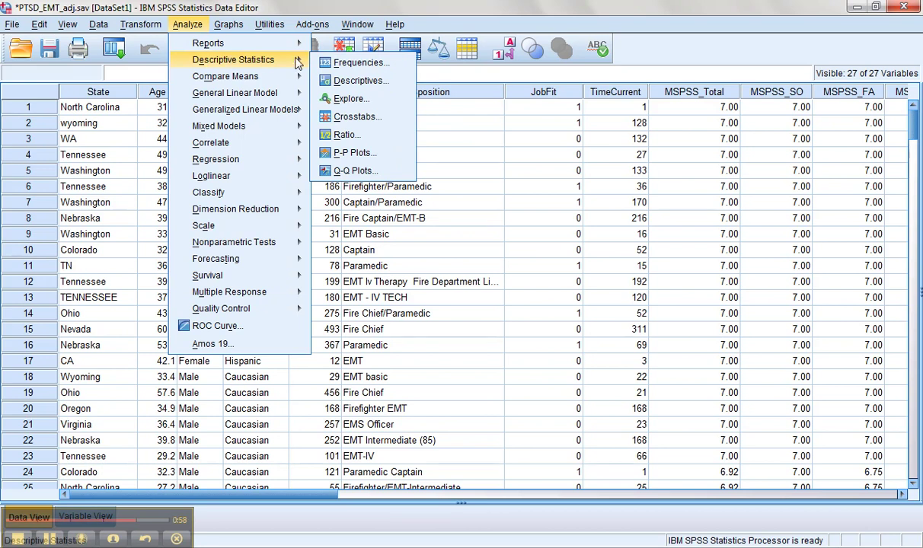
left_click(353, 80)
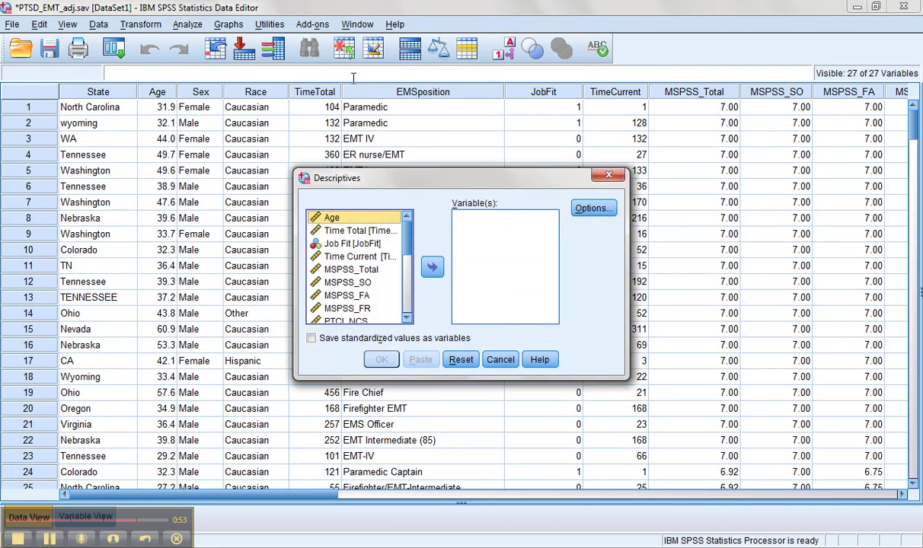
left_click(312, 339)
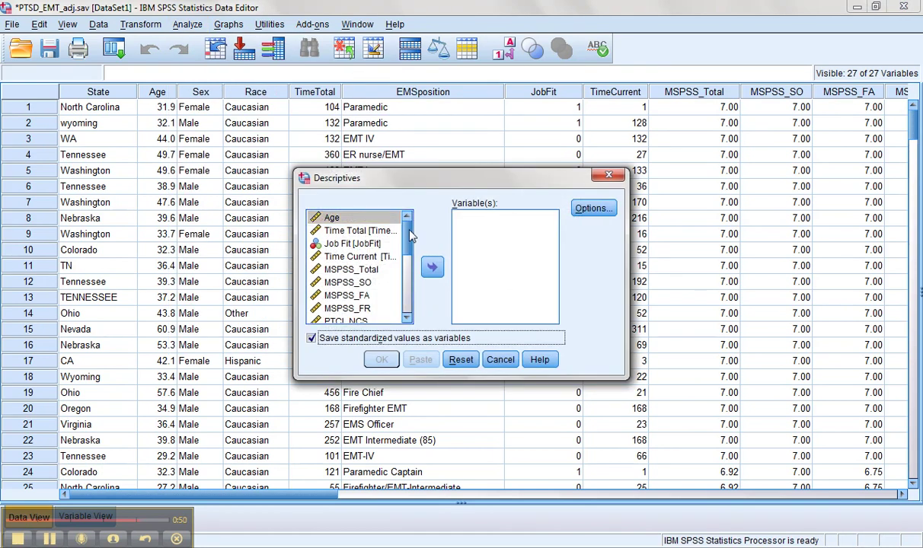
Add MSPSS_R_Lg10, TES_Sq, PCLC_Lg10 and PTCI_NCW as variables and run it
scroll(407, 252, "down", 1)
scroll(408, 251, "down", 4)
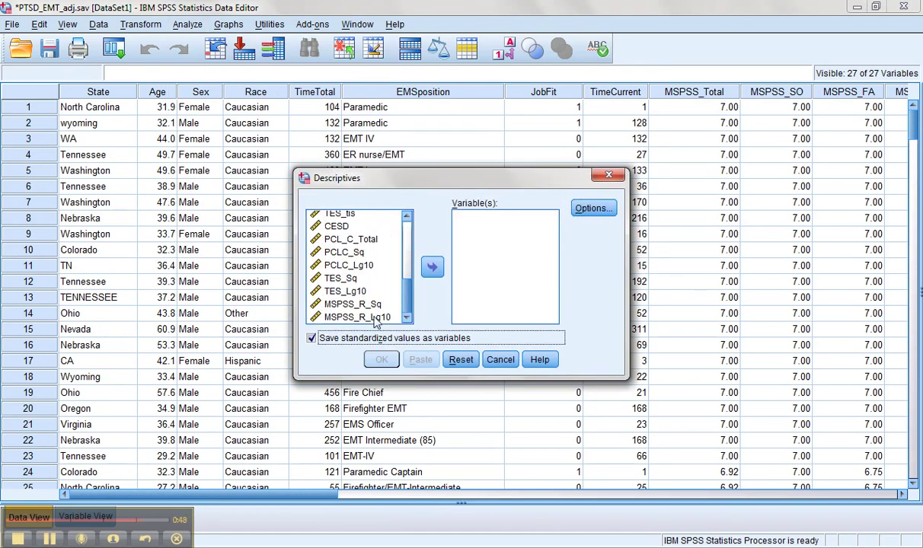
left_click(374, 318)
left_click(431, 267)
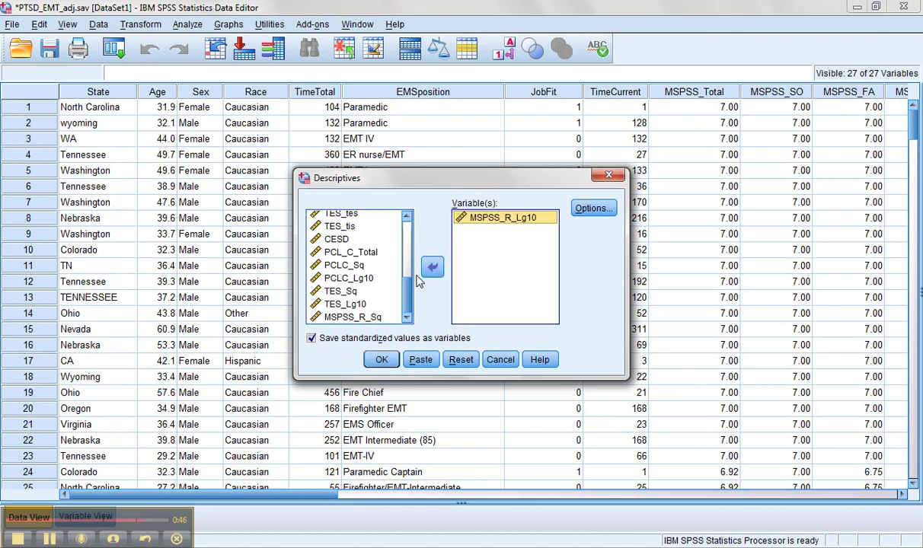
left_click(354, 294)
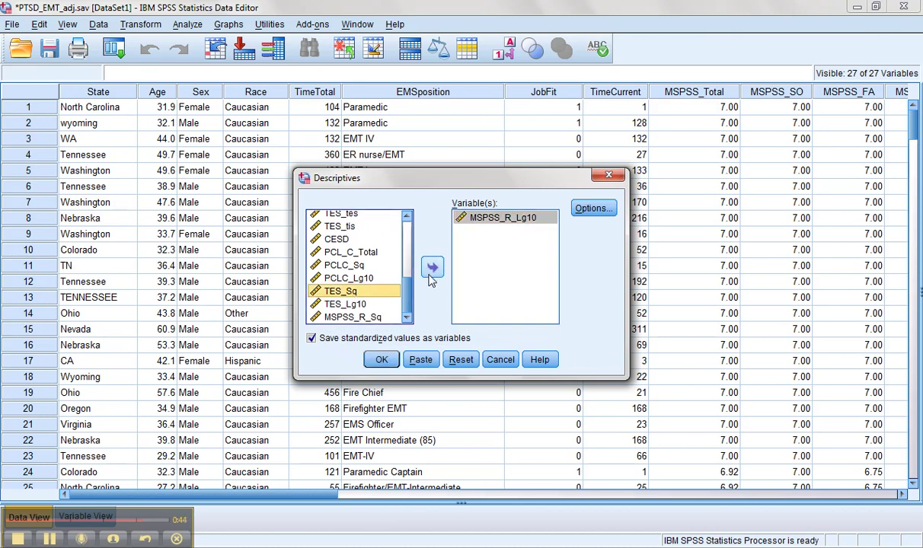
left_click(432, 270)
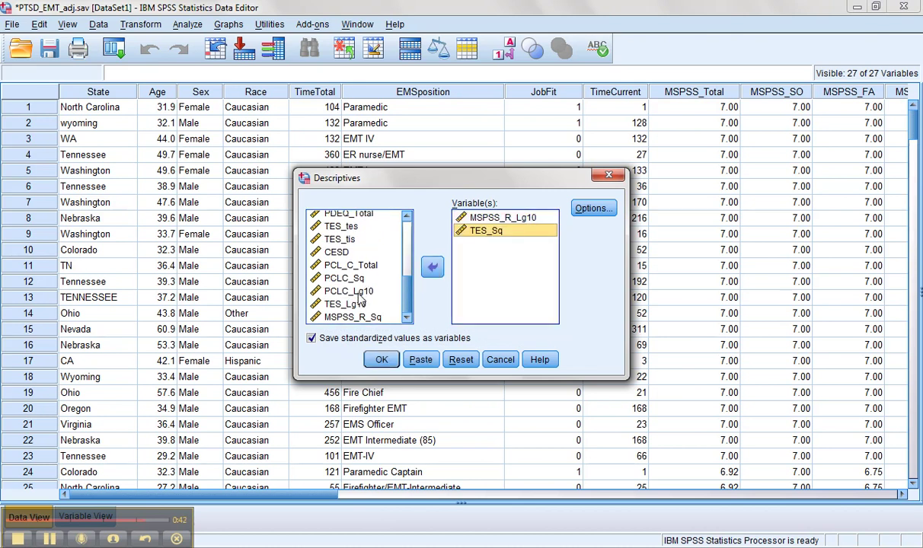
left_click(374, 293)
left_click(436, 270)
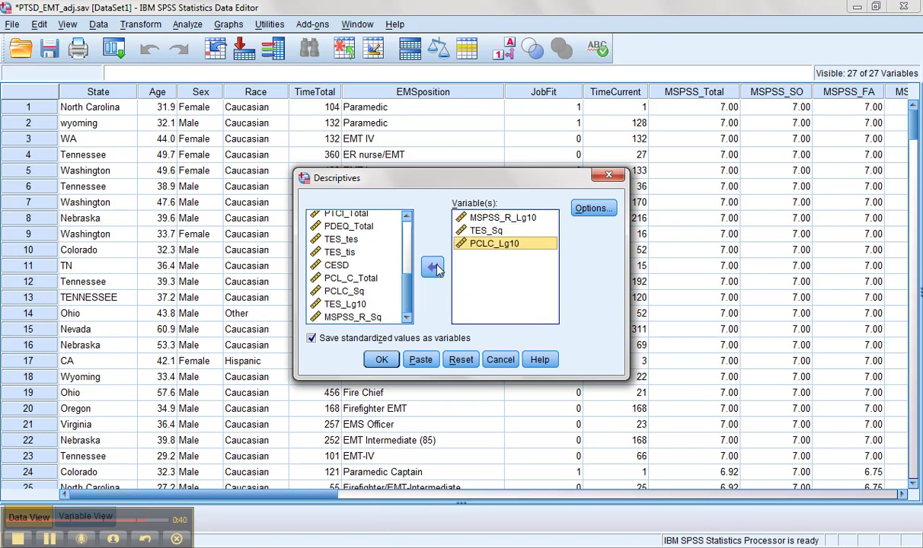
scroll(410, 272, "up", 2)
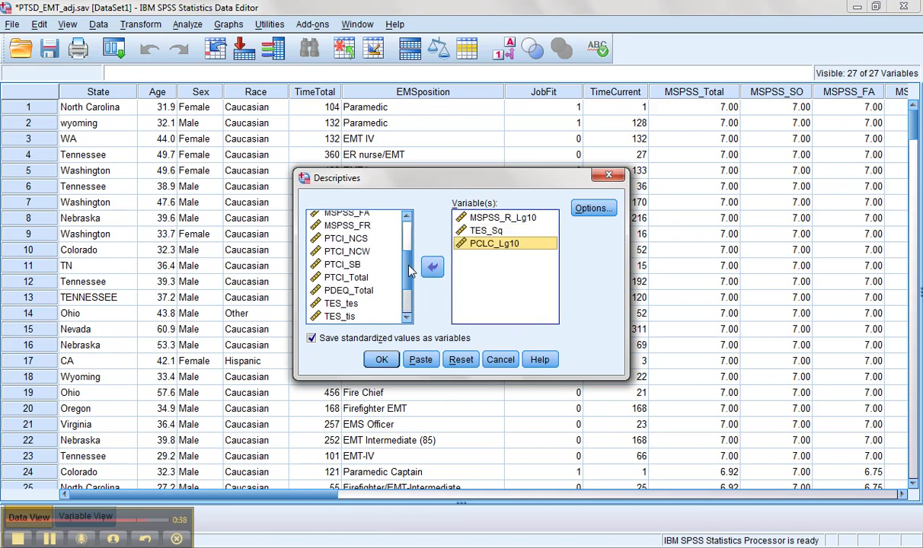
scroll(409, 272, "up", 1)
left_click(347, 256)
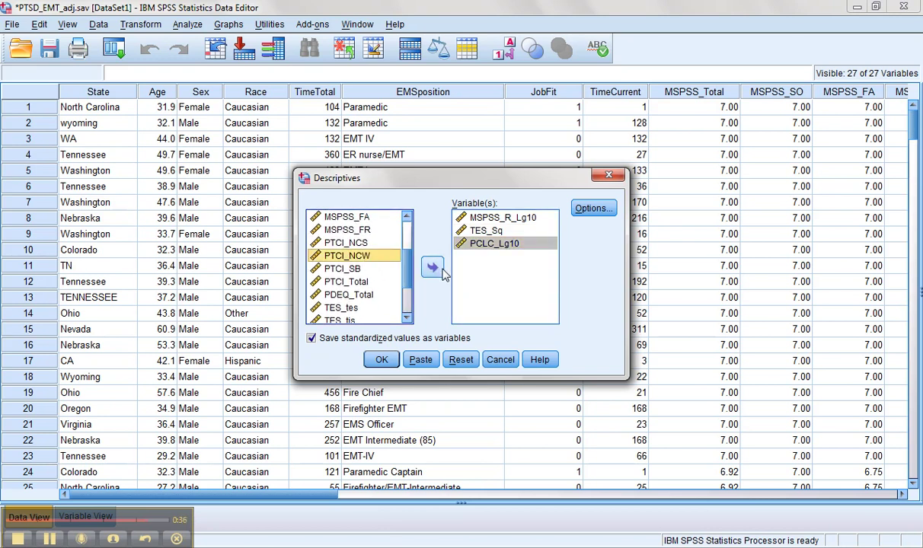
left_click(434, 269)
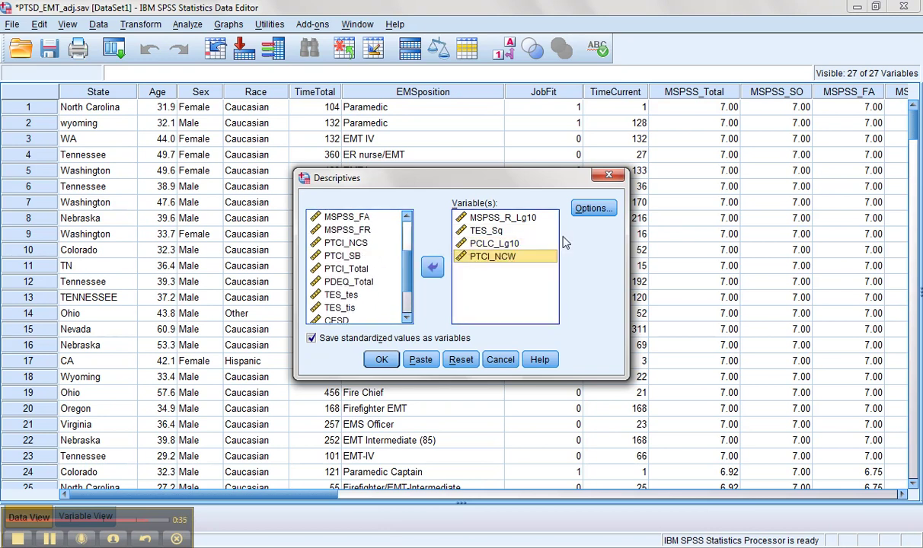
left_click(380, 361)
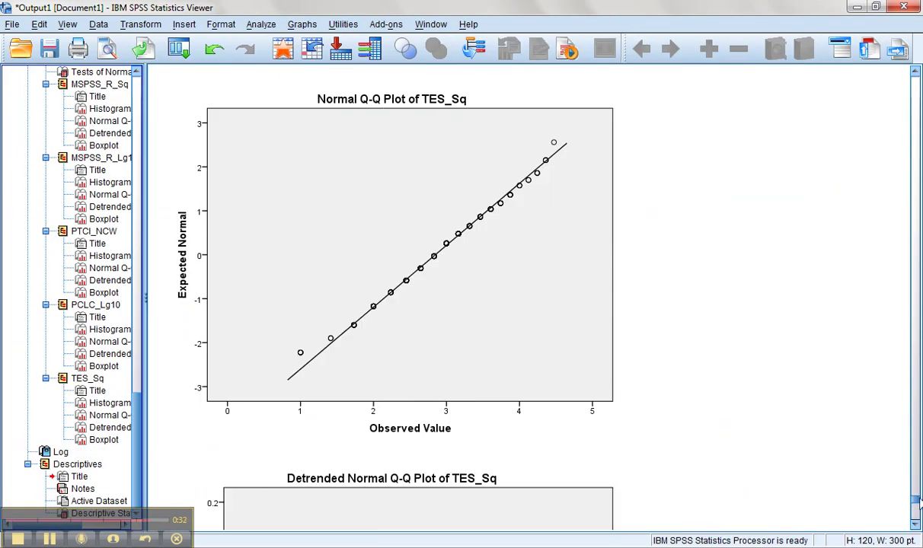
Run Descriptives on the four saved Zscore variables, showing means .0000000 and SDs 1.00000000
left_click_drag(917, 503, 917, 537)
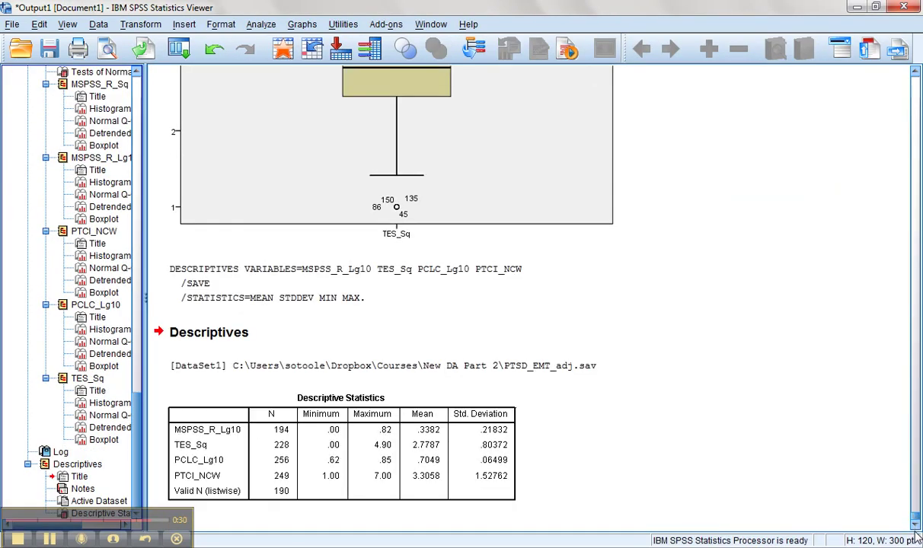
left_click(263, 25)
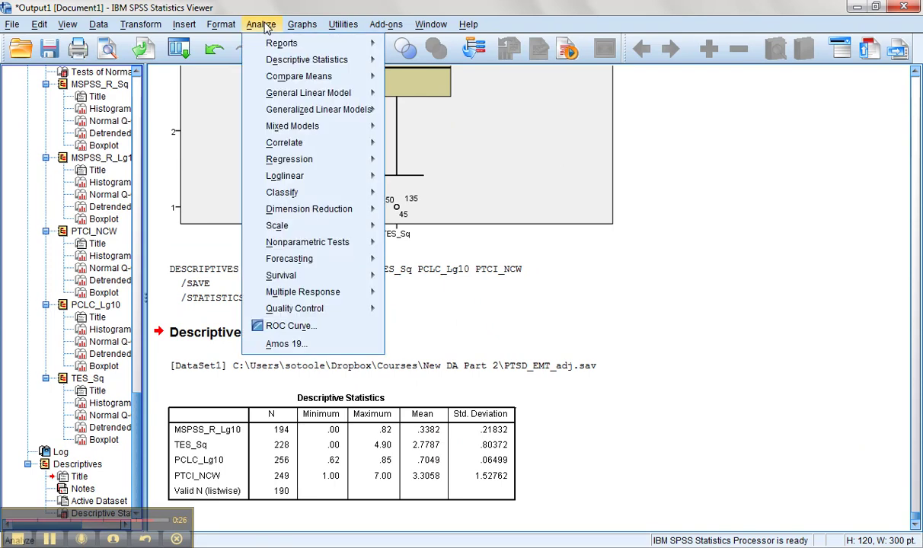
mouse_move(312, 59)
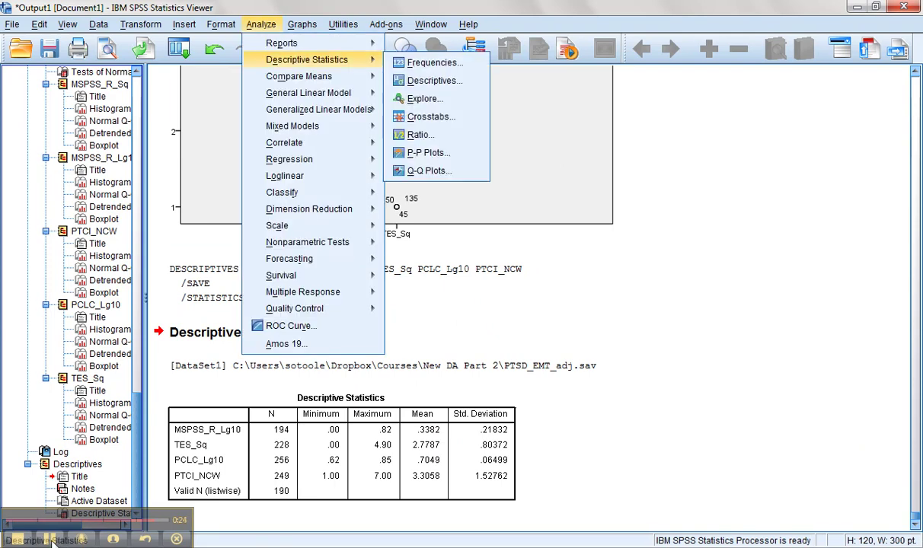
left_click(432, 80)
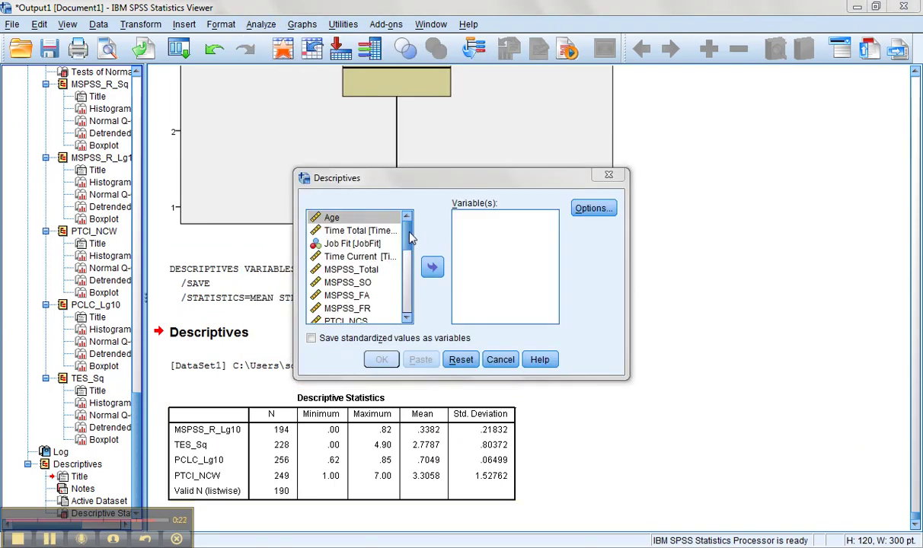
left_click_drag(409, 239, 408, 299)
left_click(349, 278)
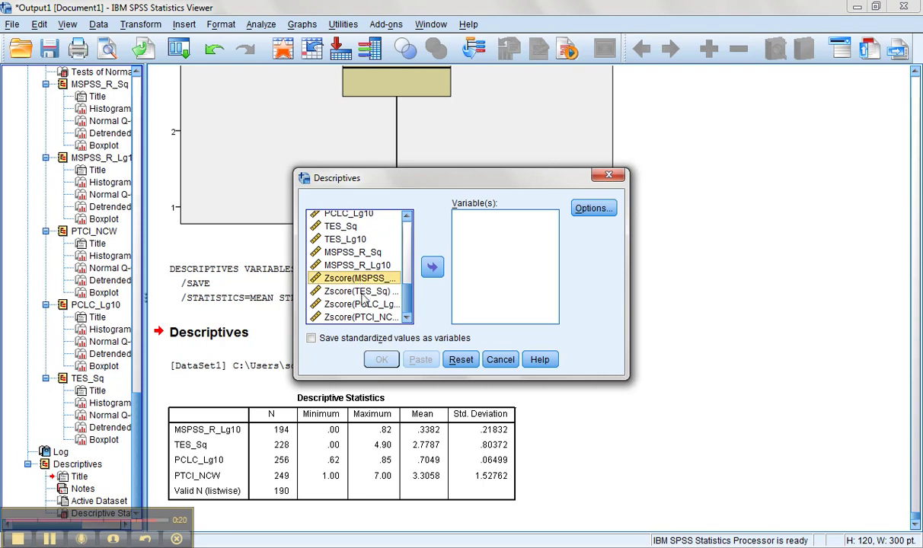
left_click(365, 316, "shift")
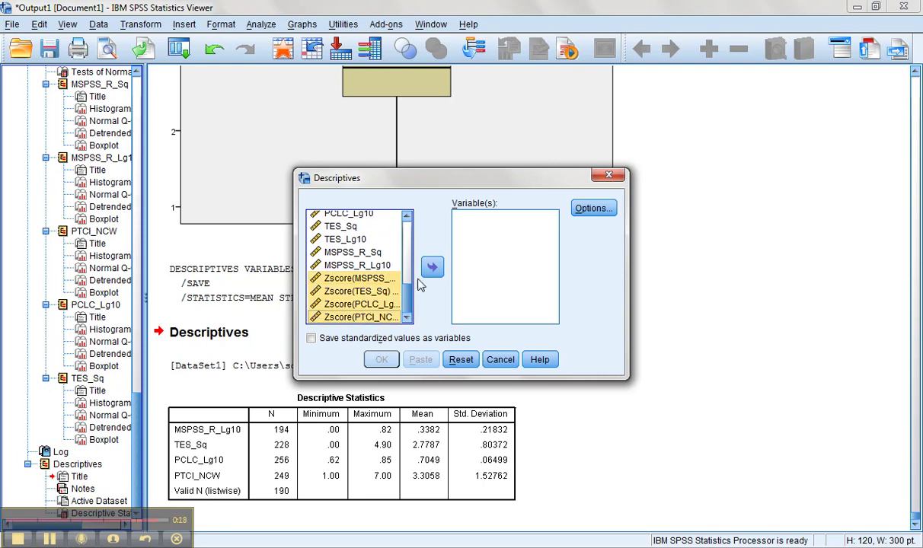
left_click(431, 267)
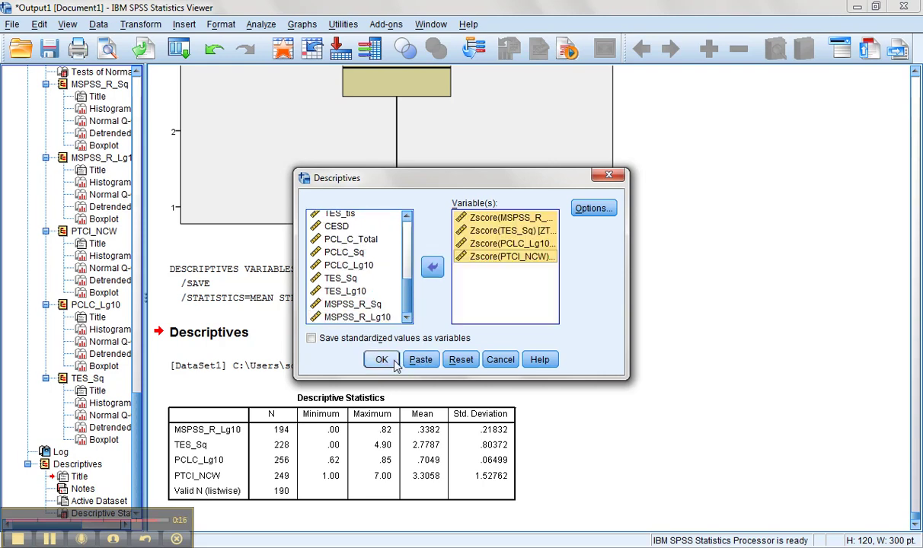
left_click(380, 360)
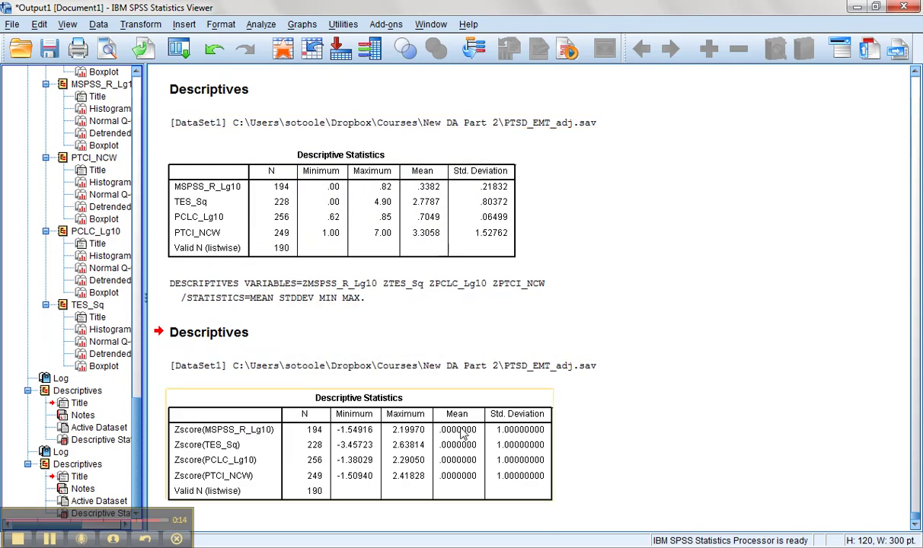